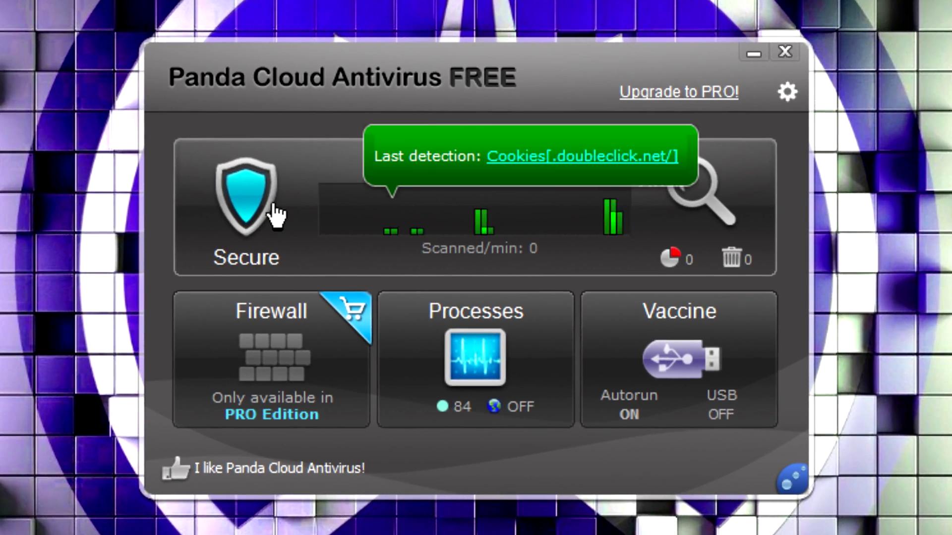
# - Disable then re-enable real-time protection on the Antivirus page, and return to the dashboard
pyautogui.click(271, 209)
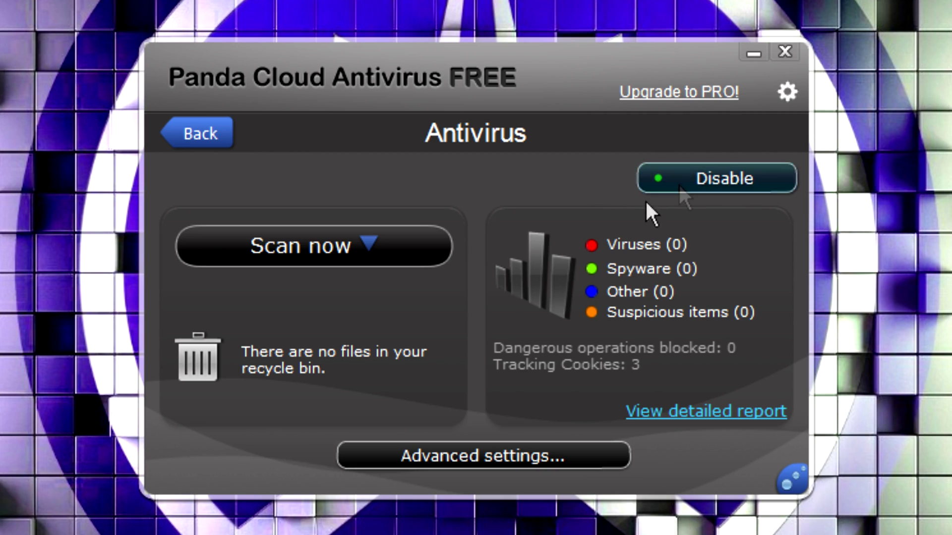
pyautogui.click(693, 179)
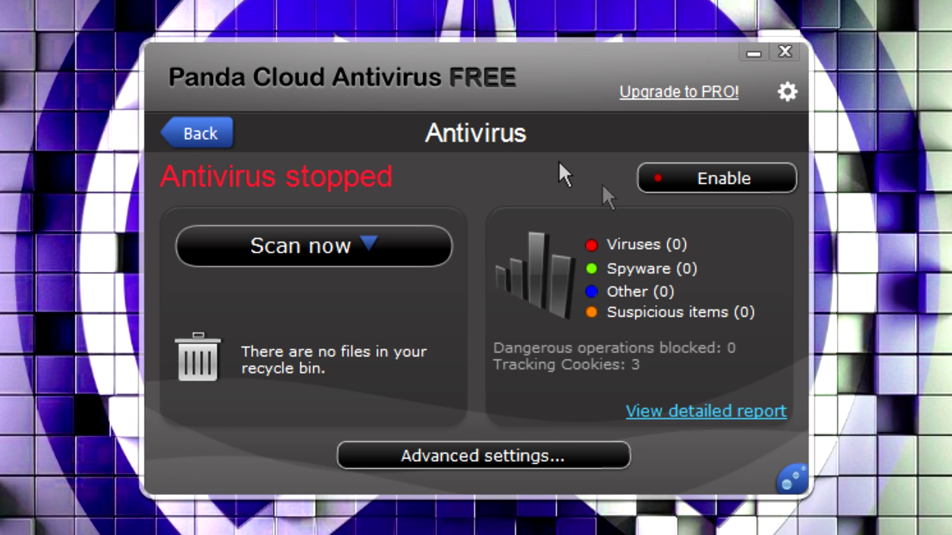
pyautogui.click(703, 179)
pyautogui.click(201, 134)
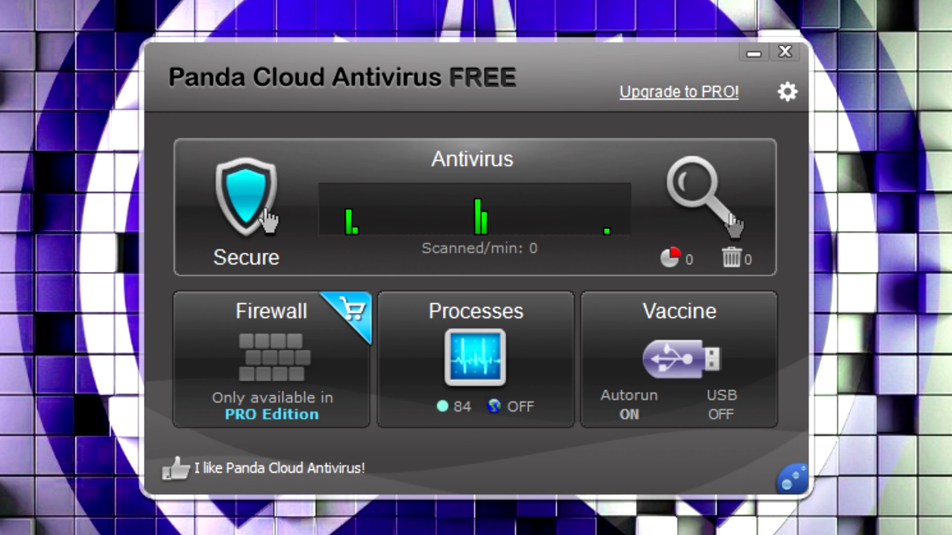
# - From the Secure shield's Antivirus page, disable protection so it shows 'Antivirus stopped'
pyautogui.click(245, 201)
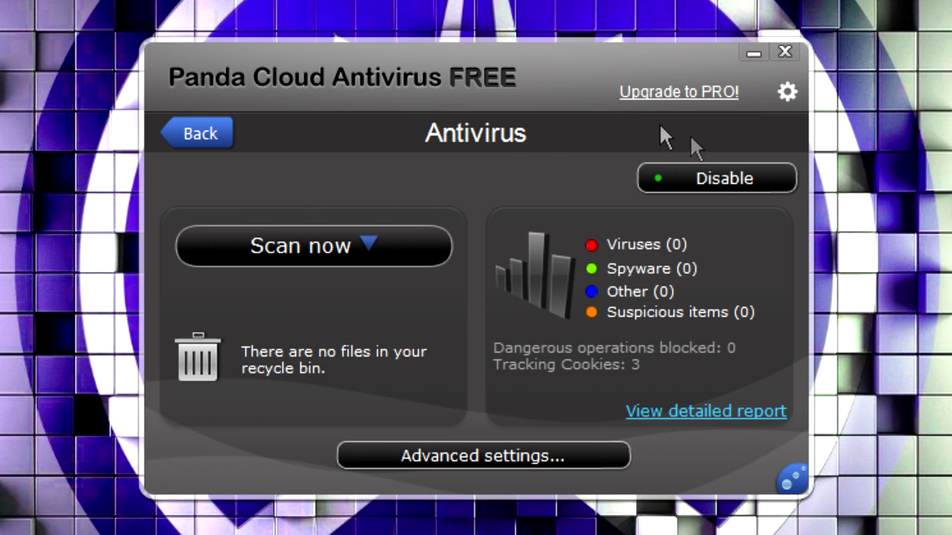
pyautogui.click(718, 182)
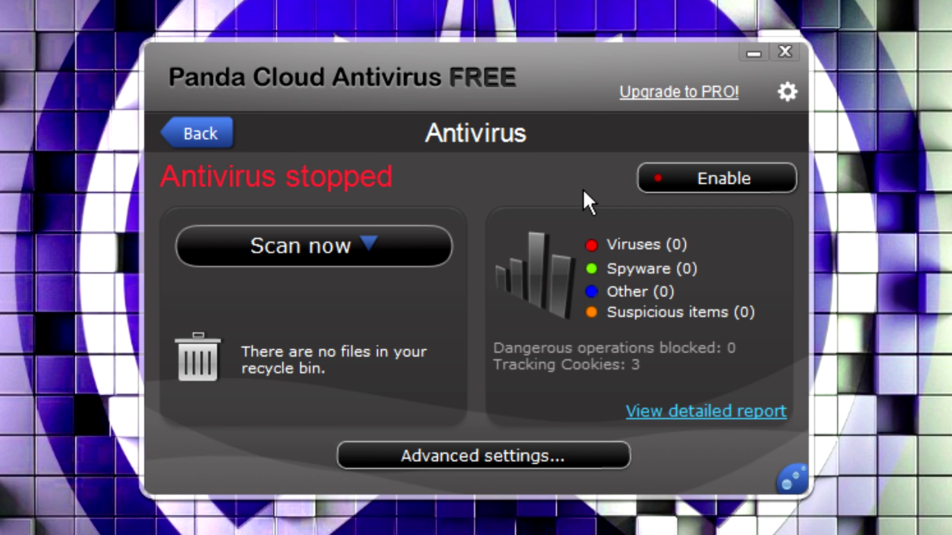
# - Re-enable real-time protection with the Enable button on the Antivirus page
pyautogui.click(676, 178)
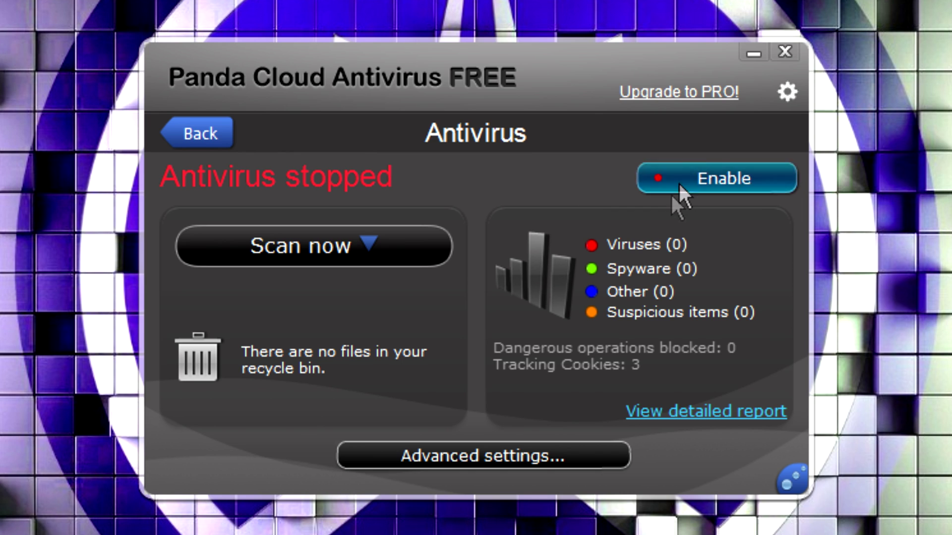